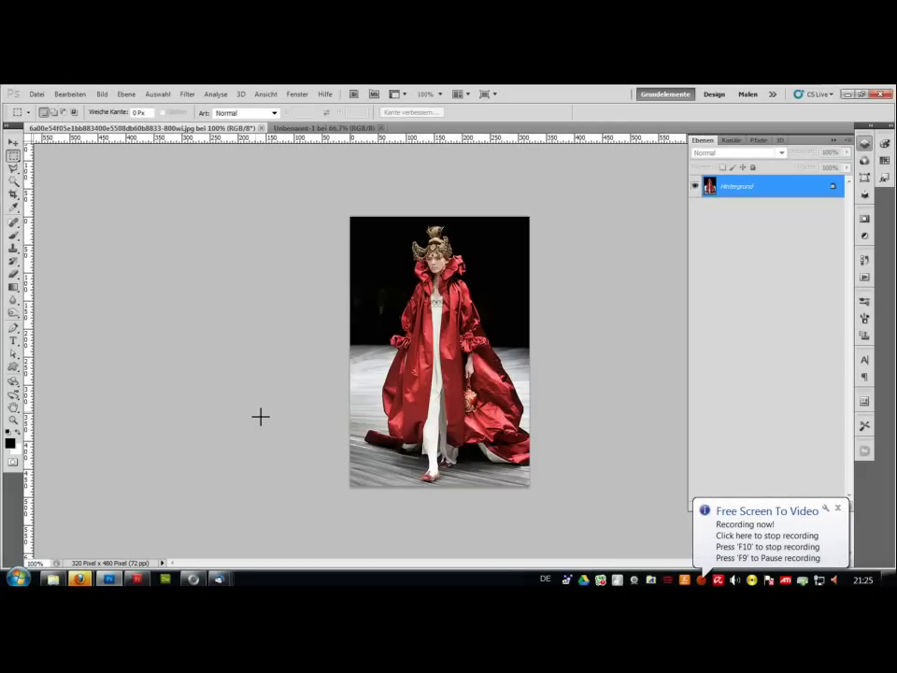
- Compare the runway photo with the blank Unbenannt-1 document by switching between their tabs
click(101, 95)
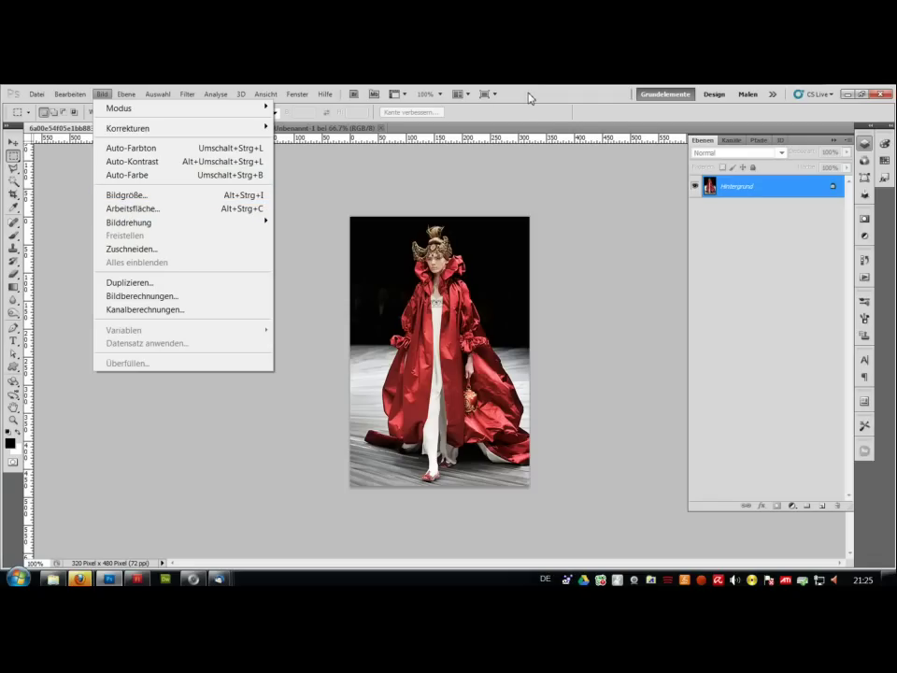
click(529, 100)
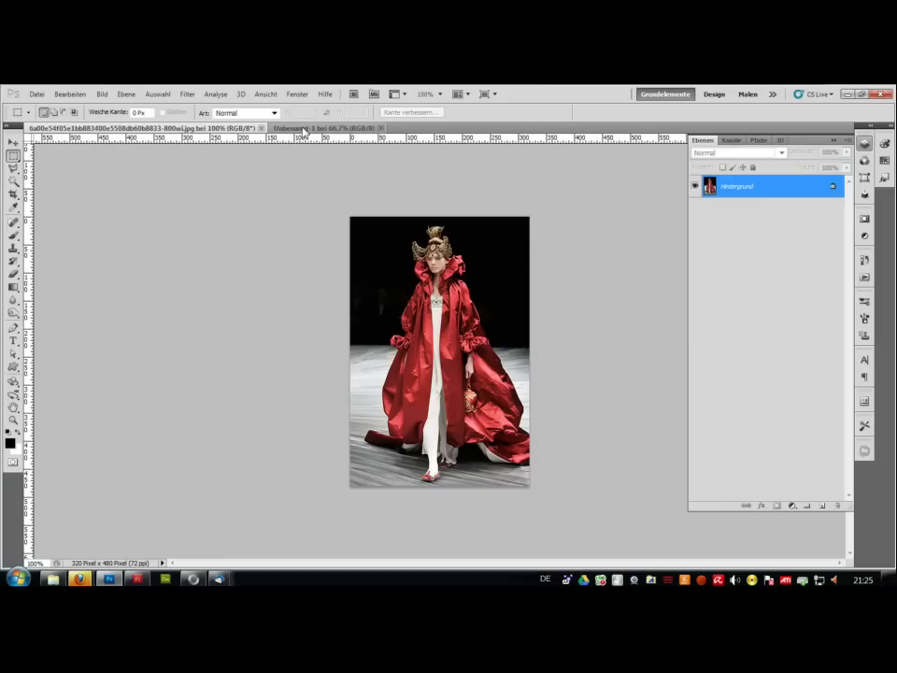
click(305, 130)
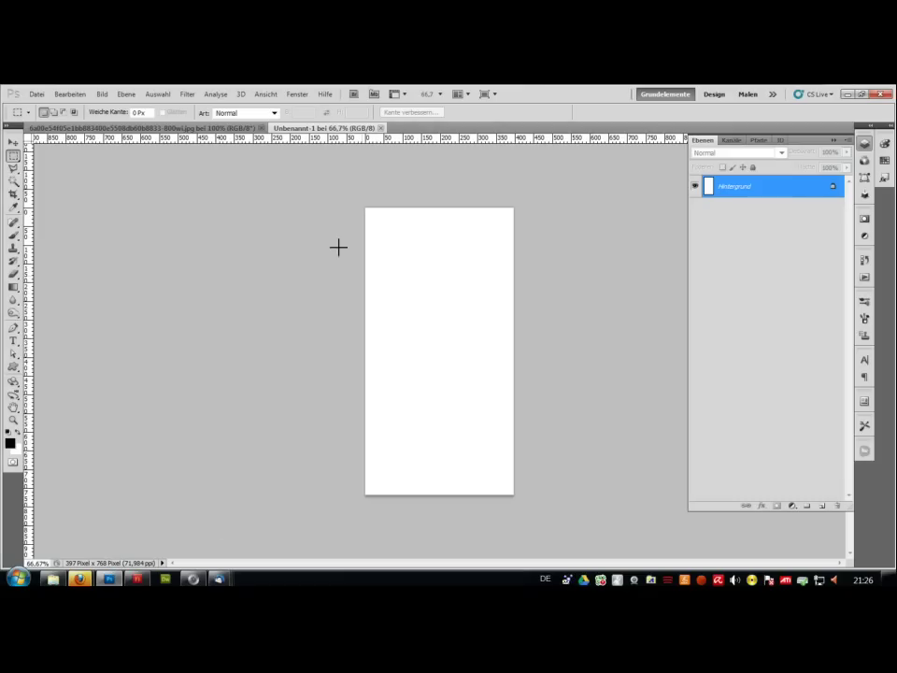
click(200, 128)
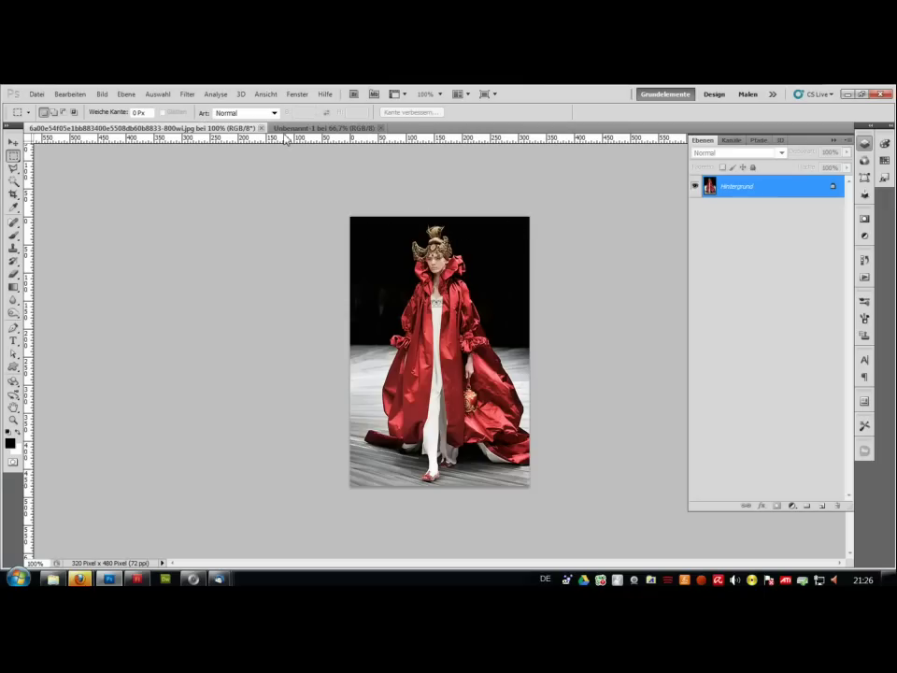
click(318, 127)
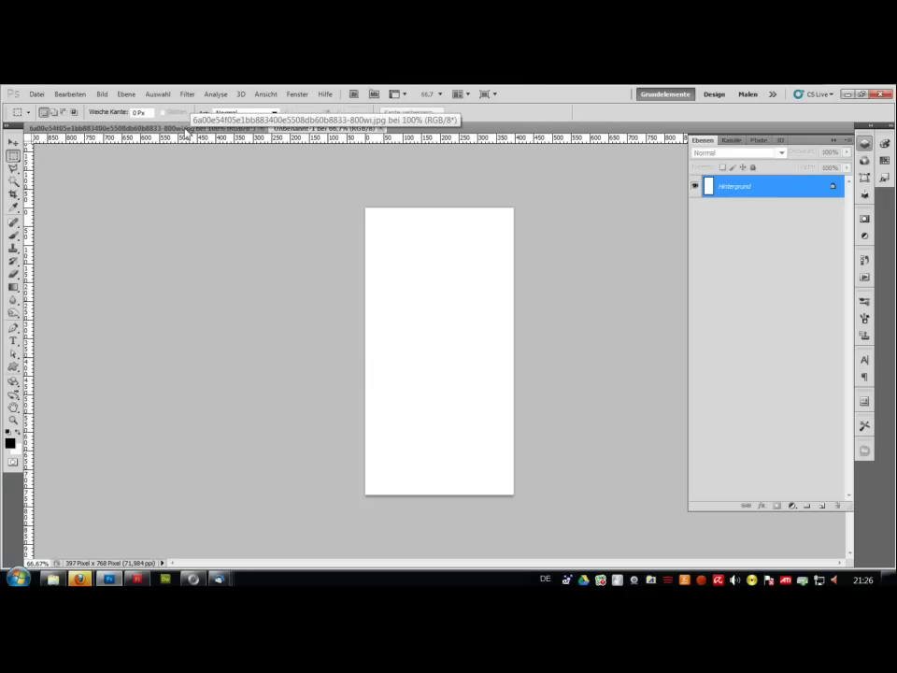
click(187, 128)
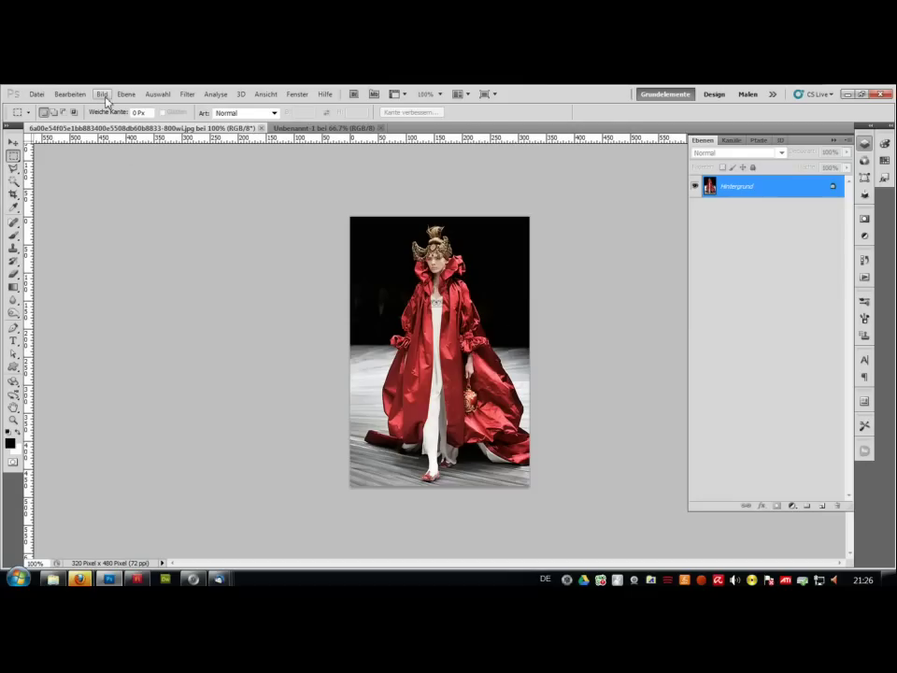
- Resize the photo via Bildgröße to 397 × 768 px with Proportionen beibehalten unchecked
click(102, 95)
click(131, 195)
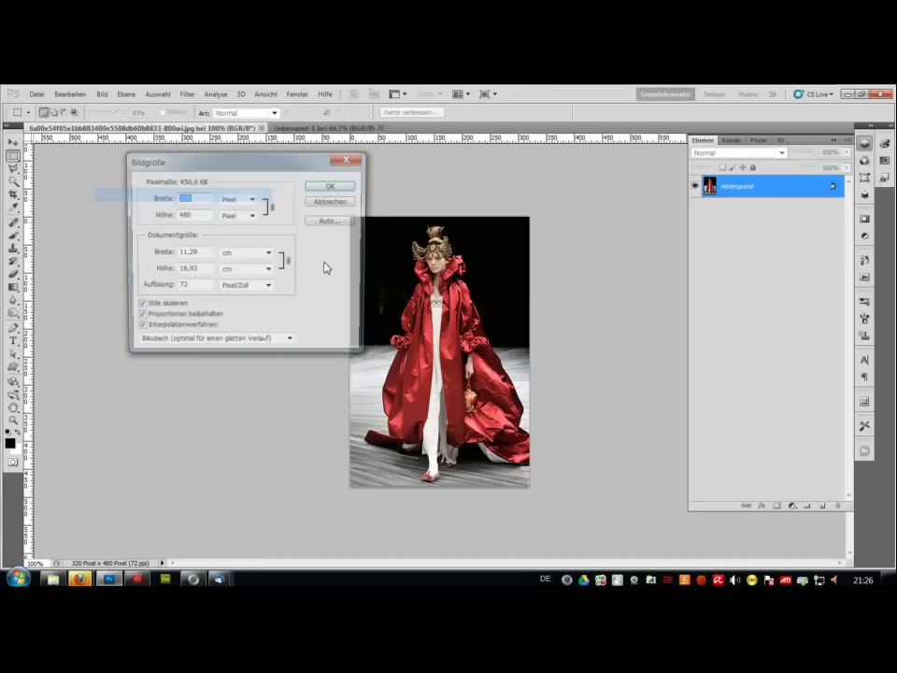
click(138, 318)
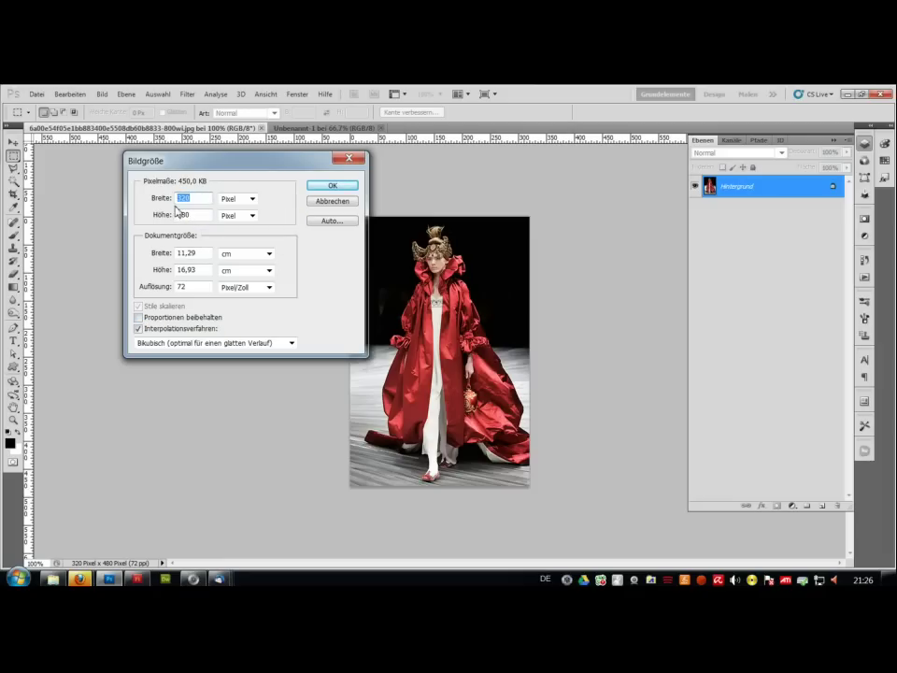
text(397)
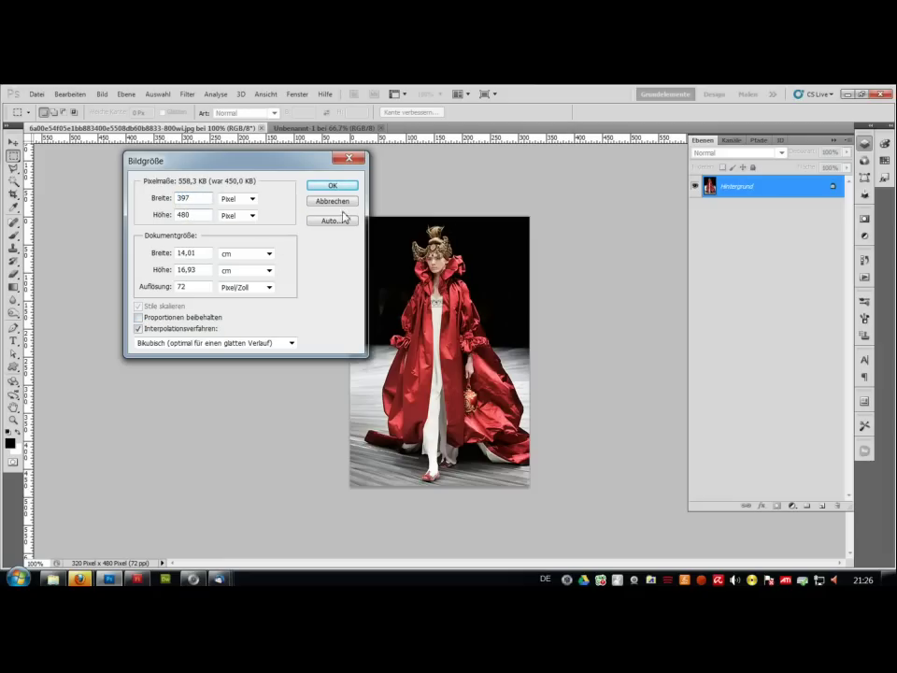
double_click(192, 215)
text(768)
click(334, 186)
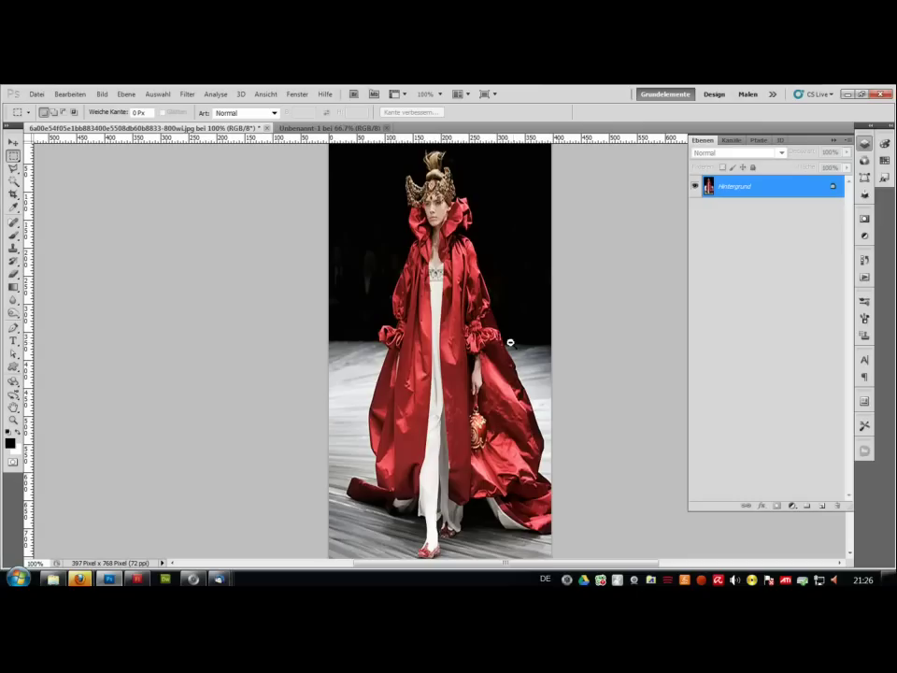
- Check the stretched 397 × 768 photo against the blank Unbenannt-1 document
scroll(510, 342, down, 3)
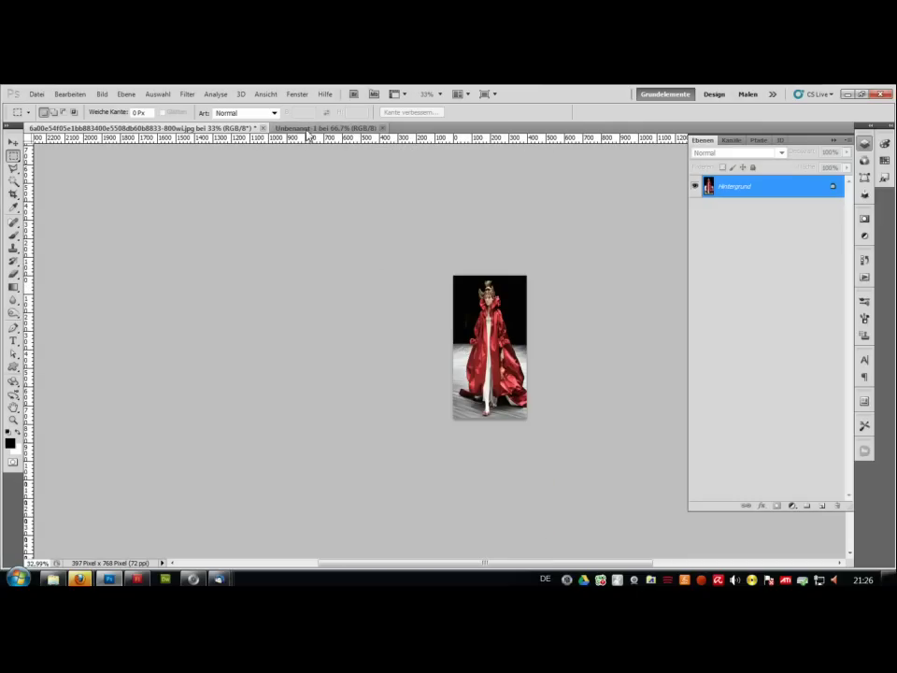
click(318, 128)
click(224, 128)
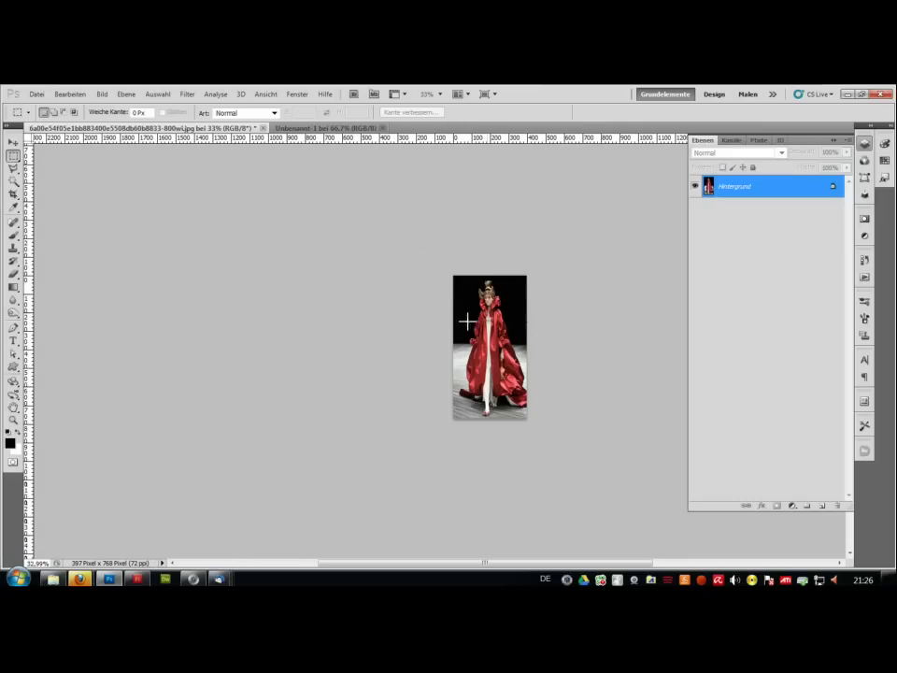
scroll(489, 339, up, 3)
scroll(543, 349, up, 1)
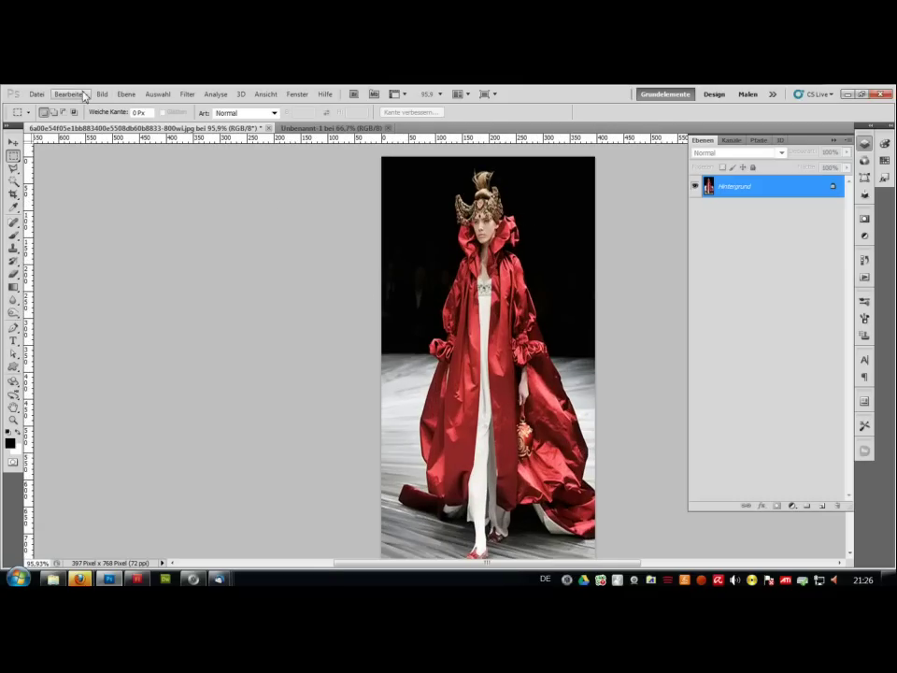
- Undo the Bildgröße resize, restoring 320 × 480, and compare with the Unbenannt-1 document
click(69, 93)
click(109, 107)
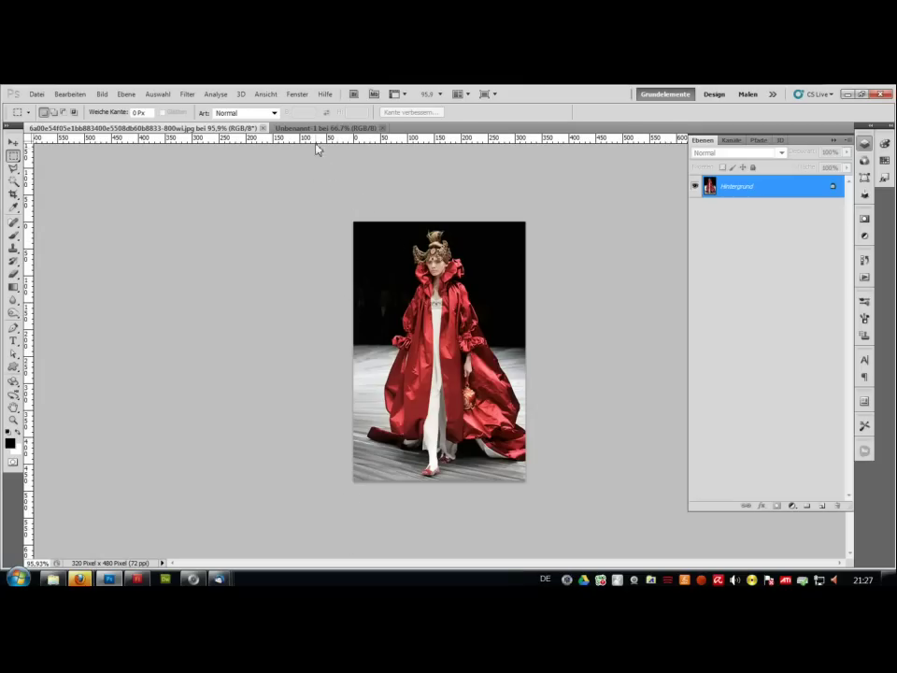
click(309, 129)
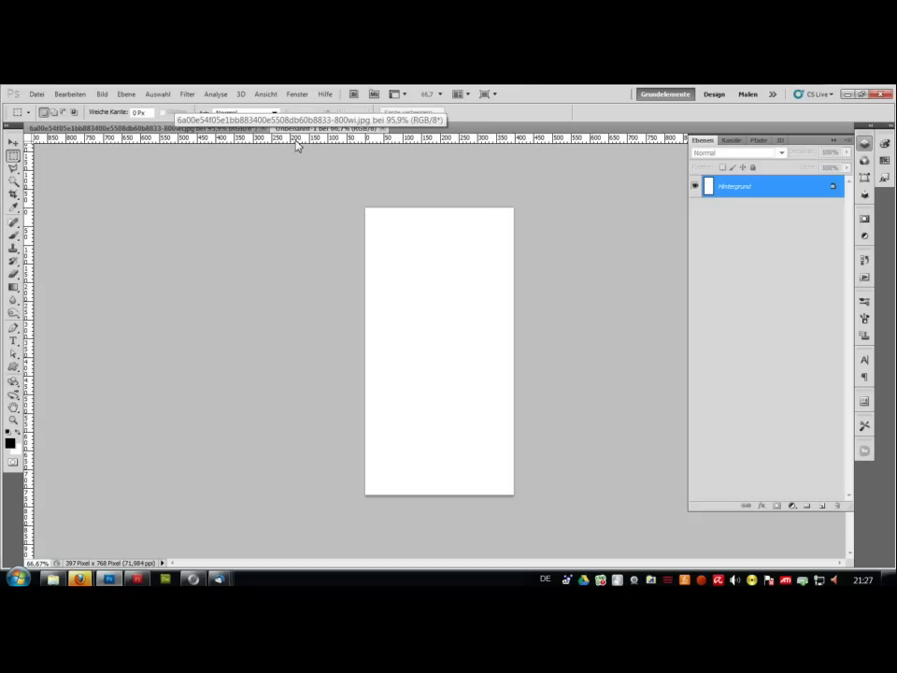
click(191, 128)
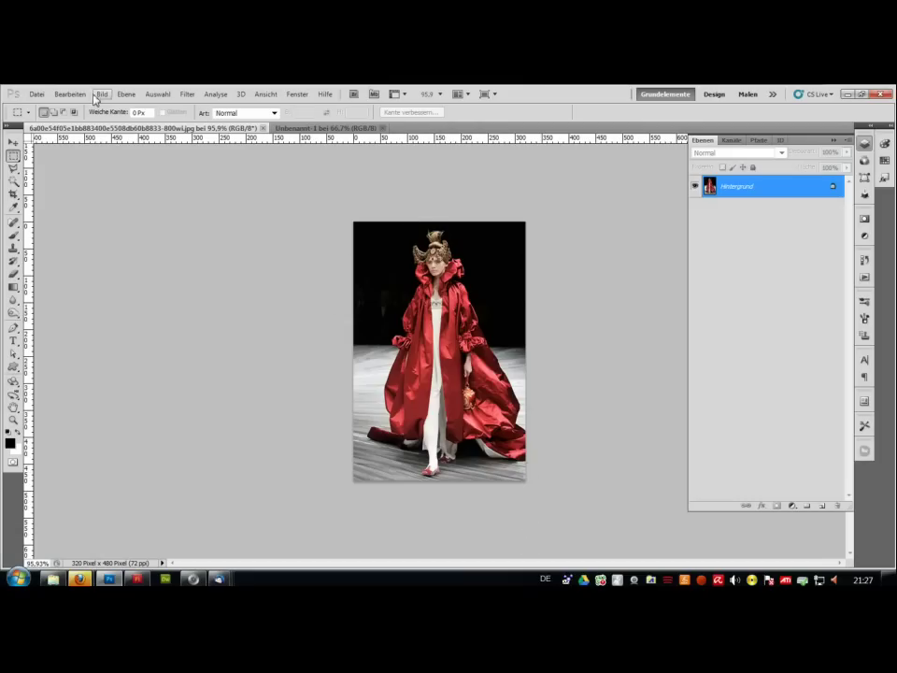
- In Bildgröße, keep proportions and set width to 397 px so height becomes 596
click(101, 94)
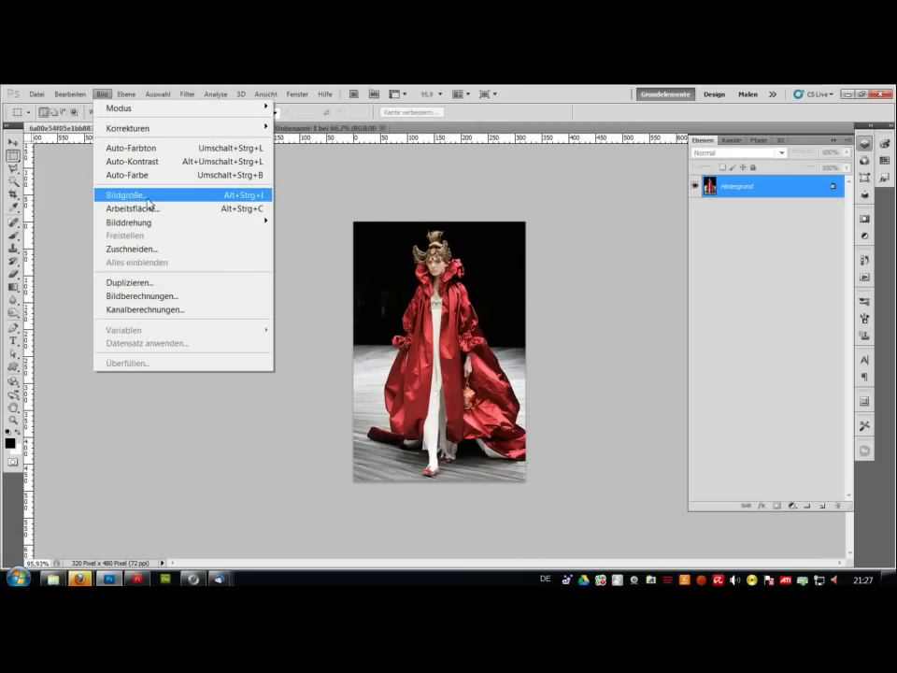
click(147, 196)
click(138, 318)
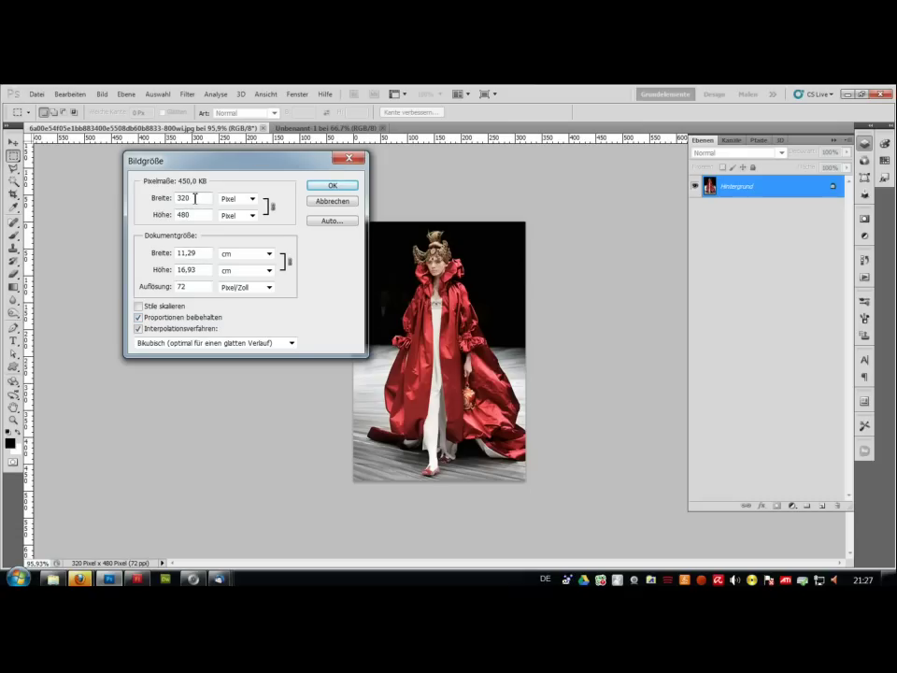
click(155, 200)
drag(159, 198, 161, 214)
text(397)
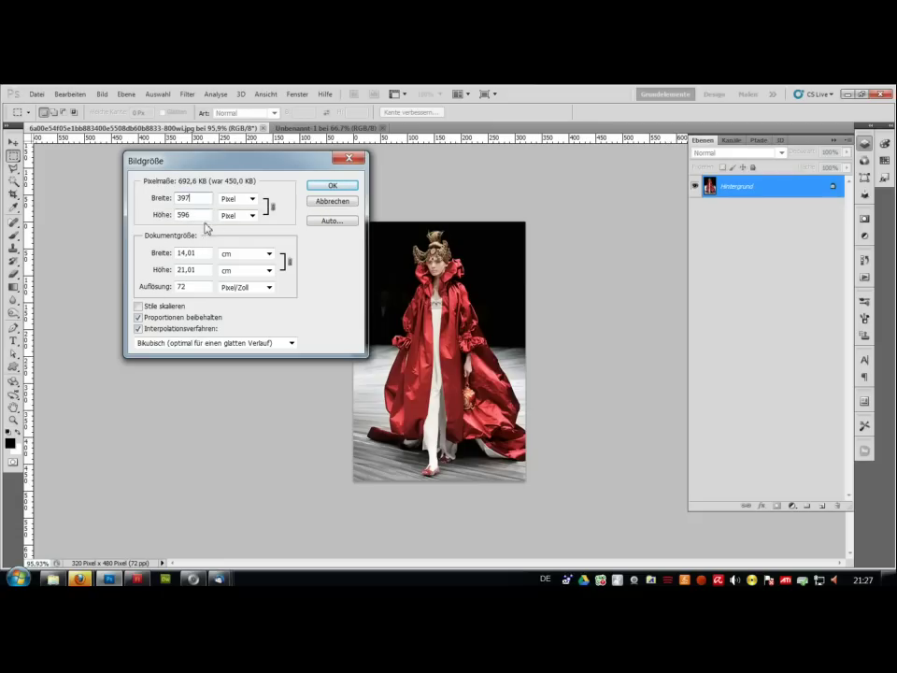
click(332, 185)
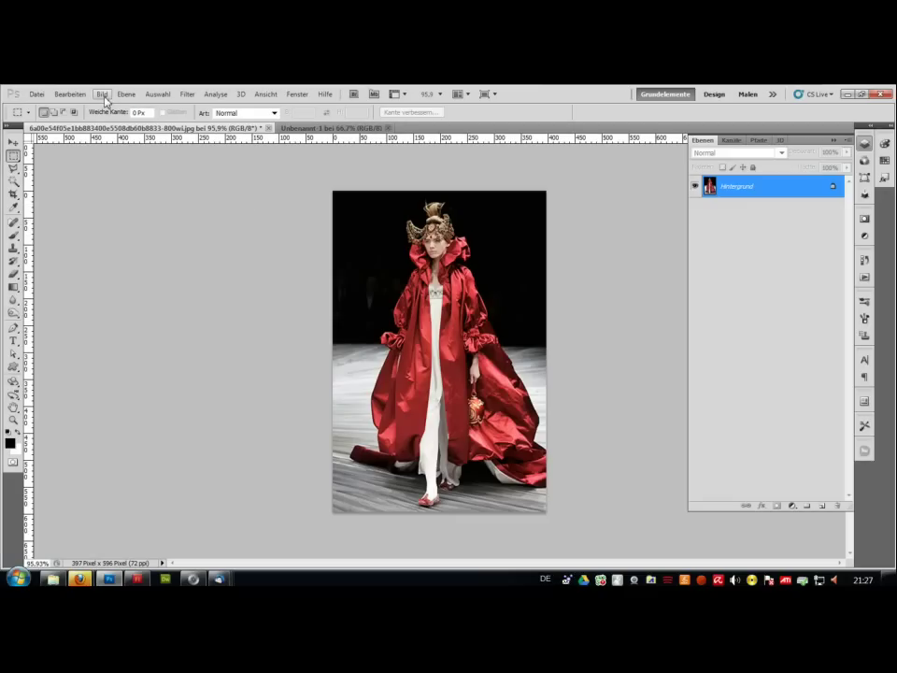
- Extend the canvas height to 768 px with centre anchor, then zoom out to view it
click(104, 94)
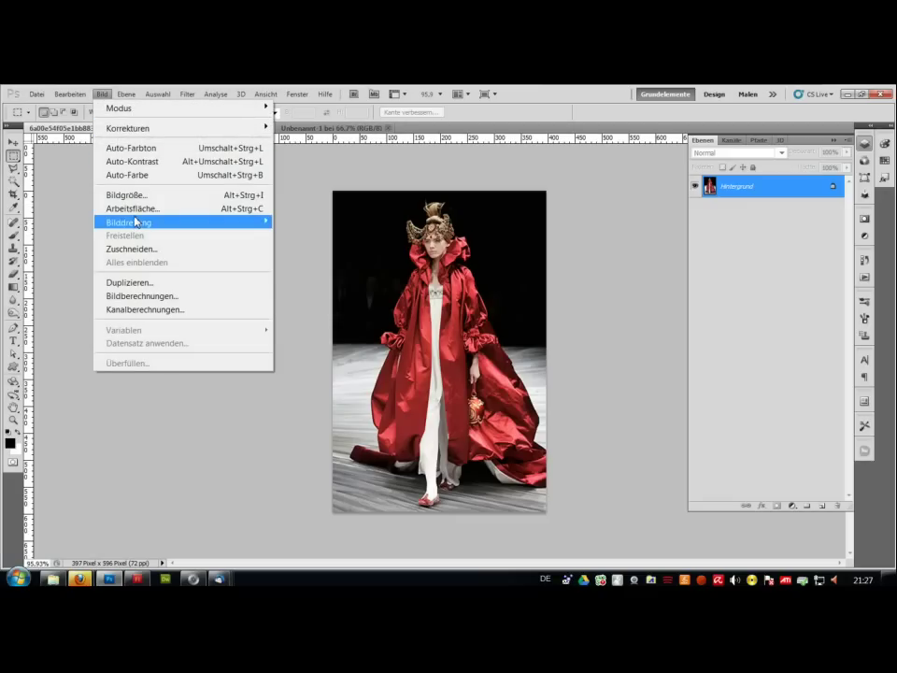
click(132, 208)
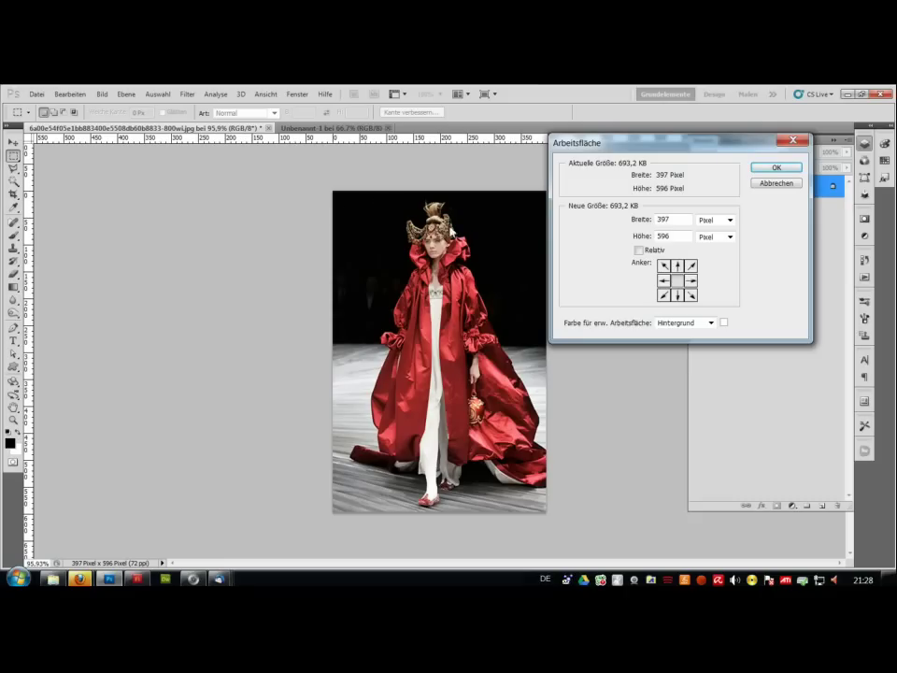
click(638, 252)
click(647, 254)
double_click(679, 236)
text(76)
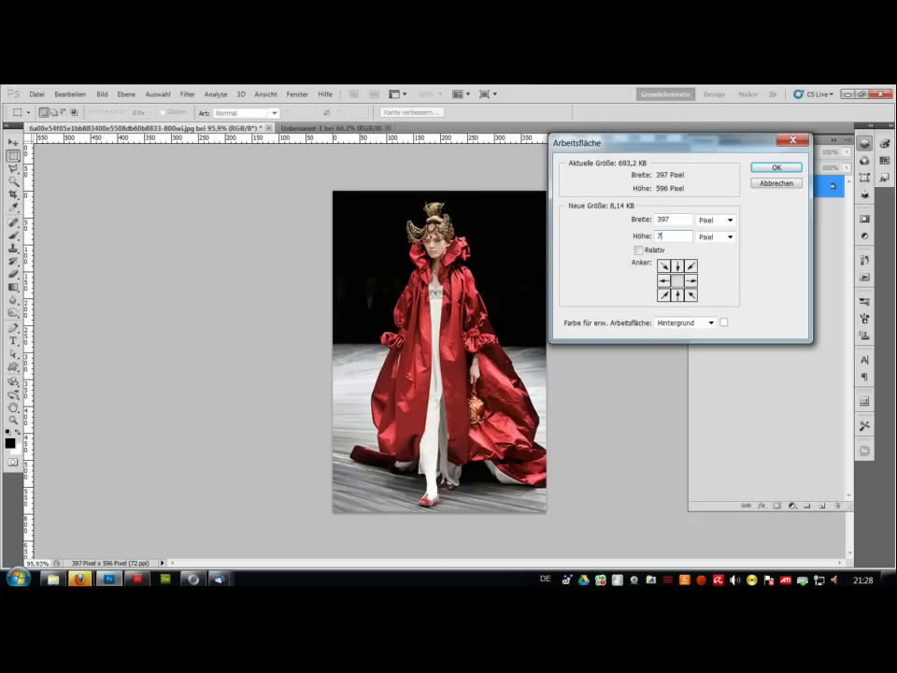
text(8)
click(775, 168)
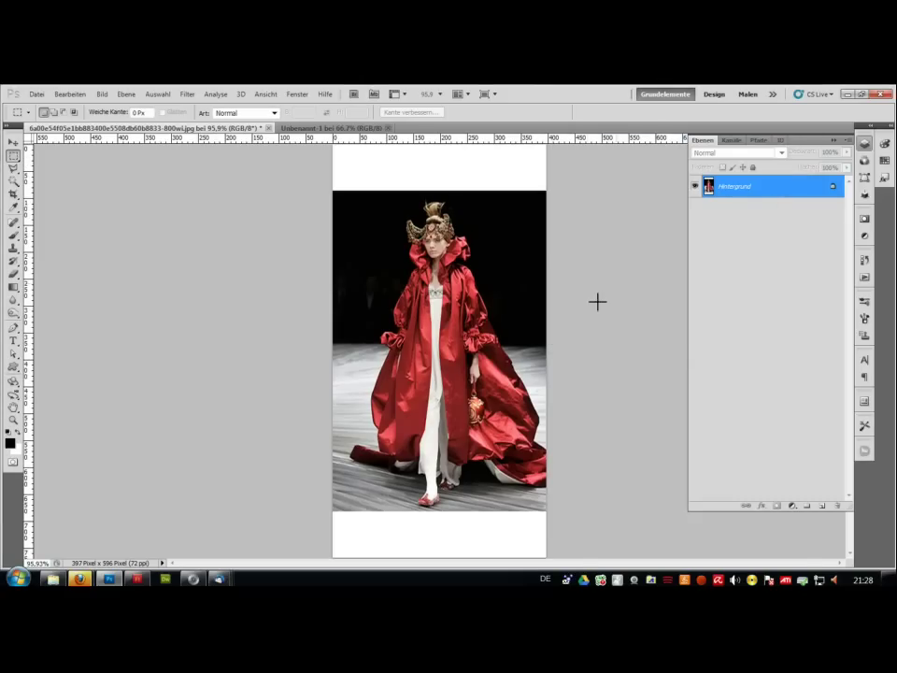
key(ctrl+minus)
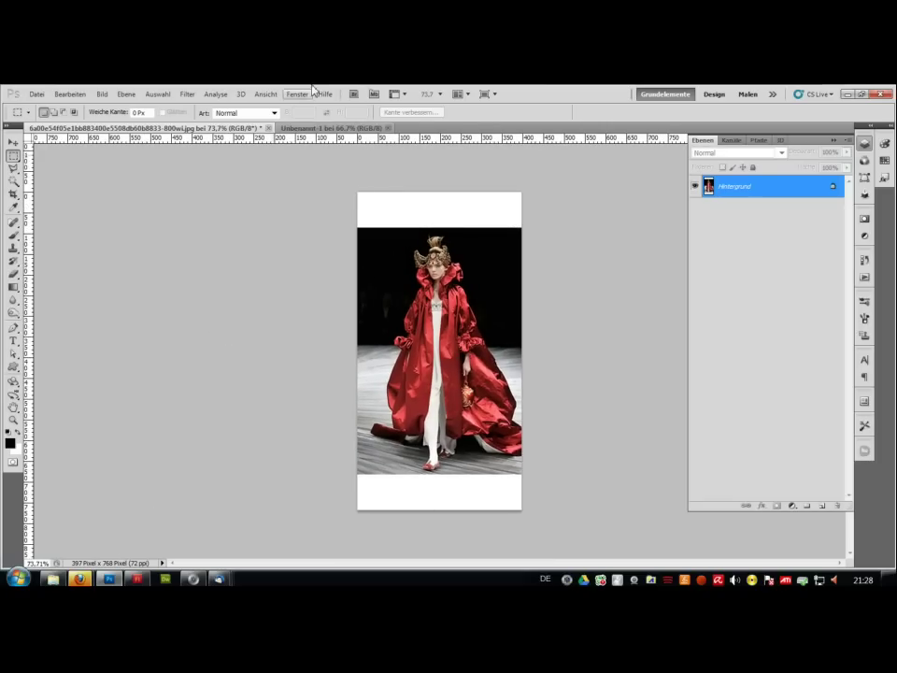
click(318, 128)
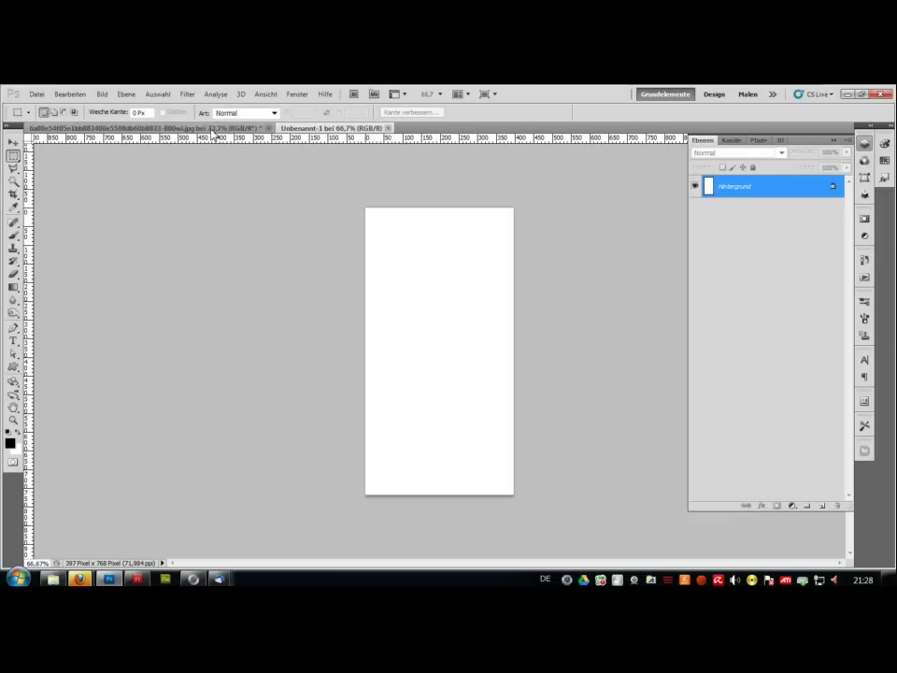
click(140, 127)
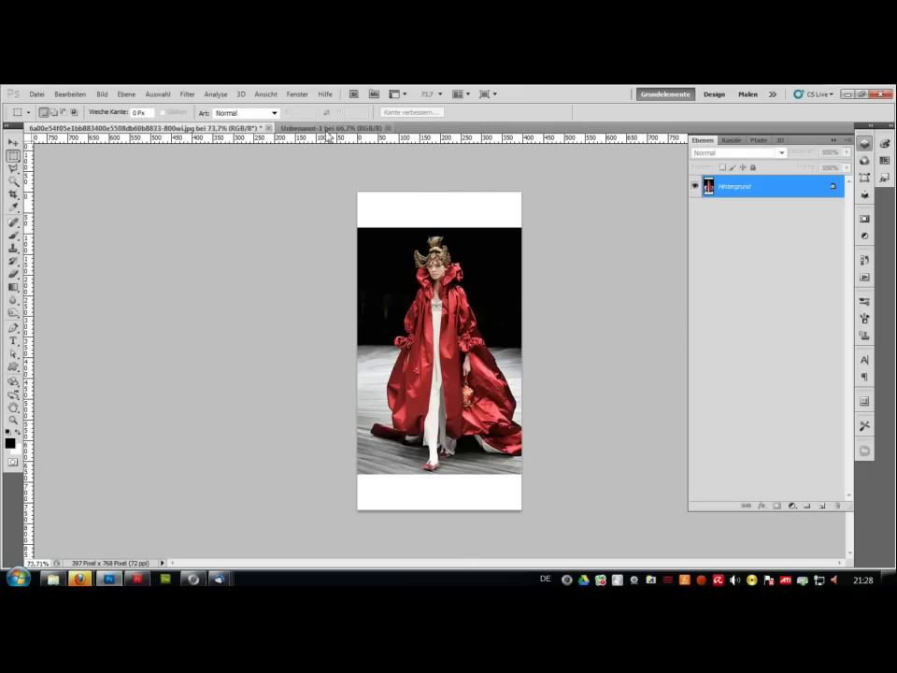
click(328, 131)
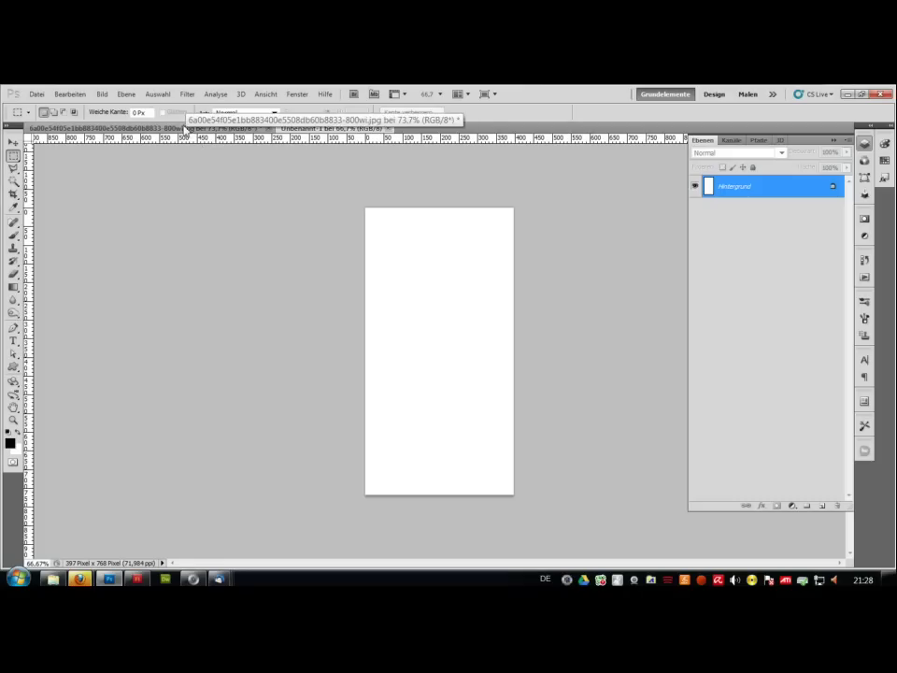
click(187, 128)
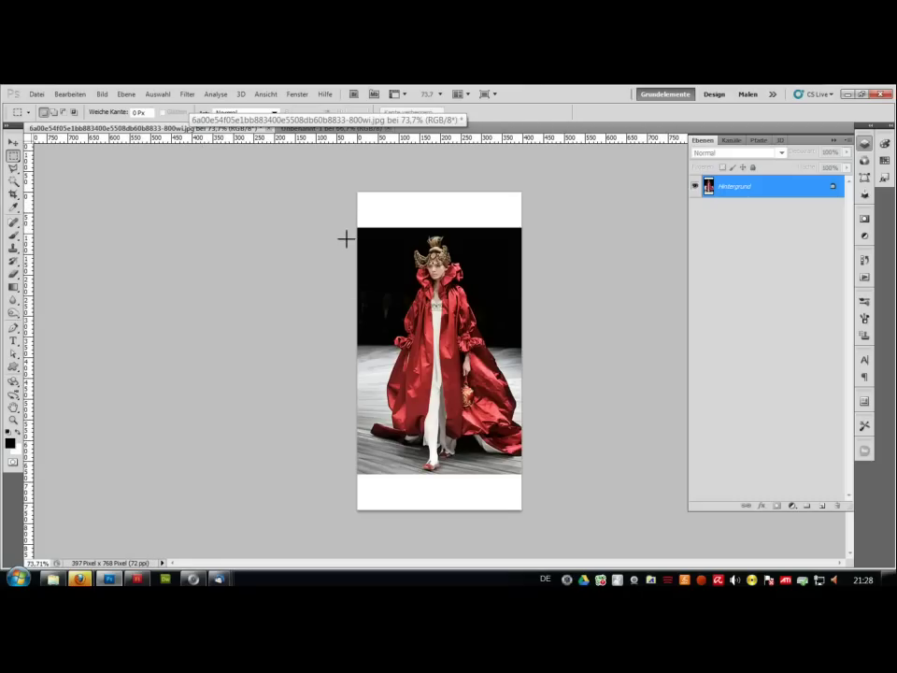